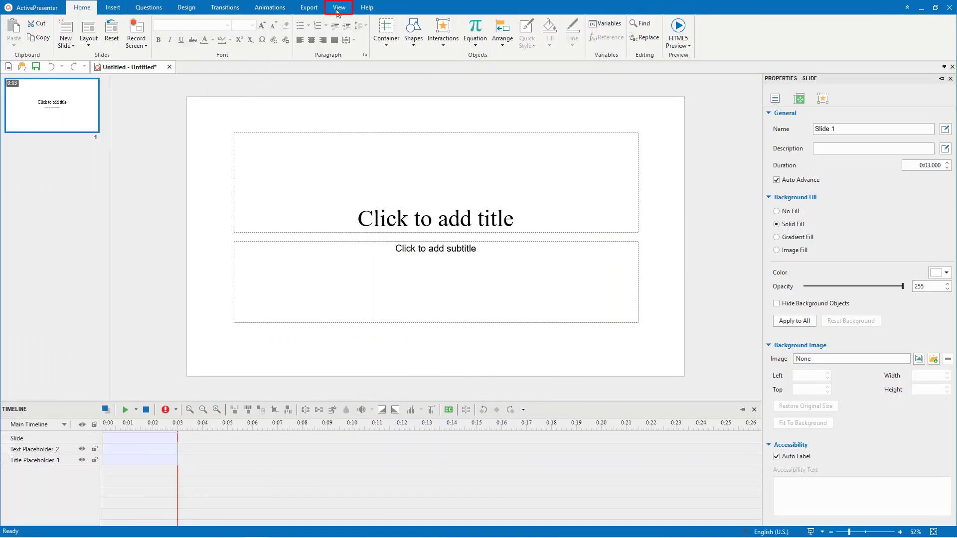
# - Open the Object Settings view and select the Cursor Path to show its highlight properties
pyautogui.click(338, 9)
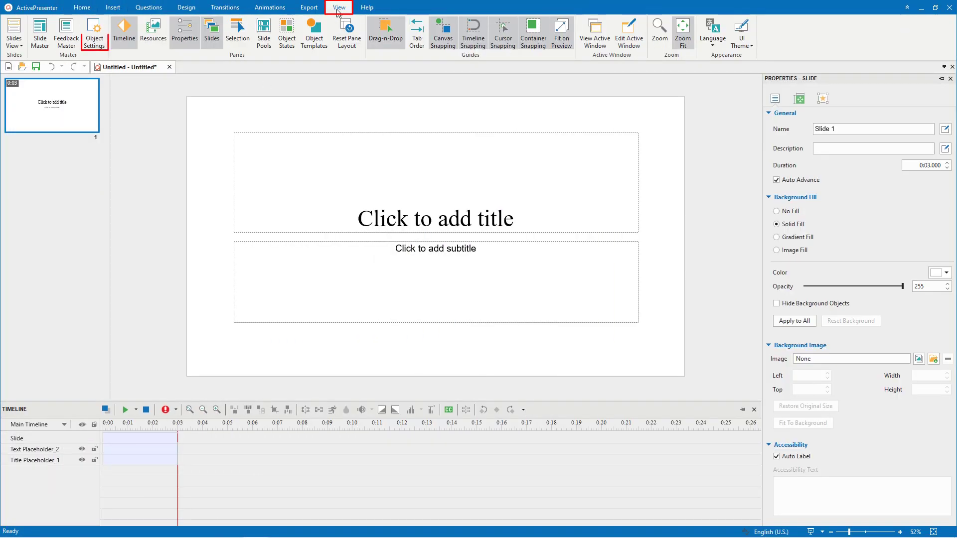
pyautogui.click(95, 37)
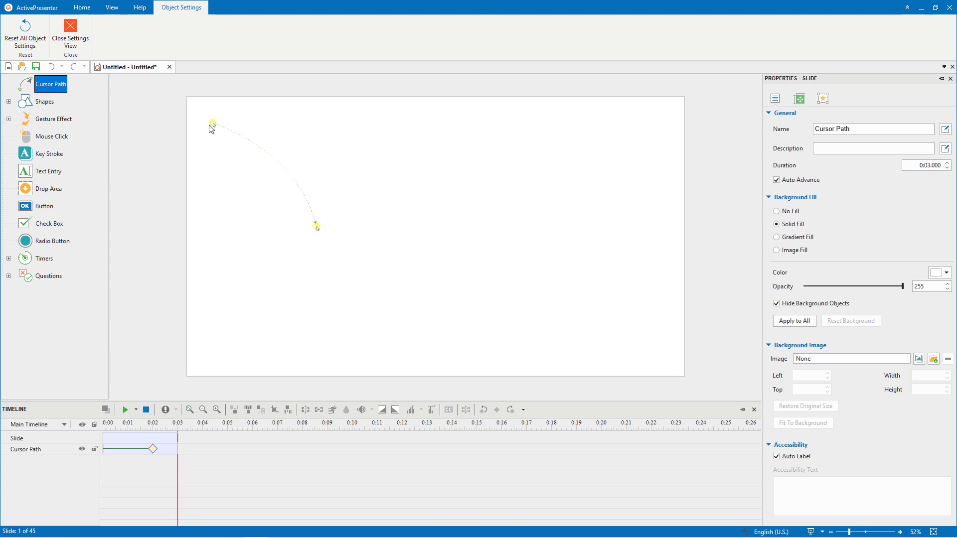
pyautogui.click(213, 124)
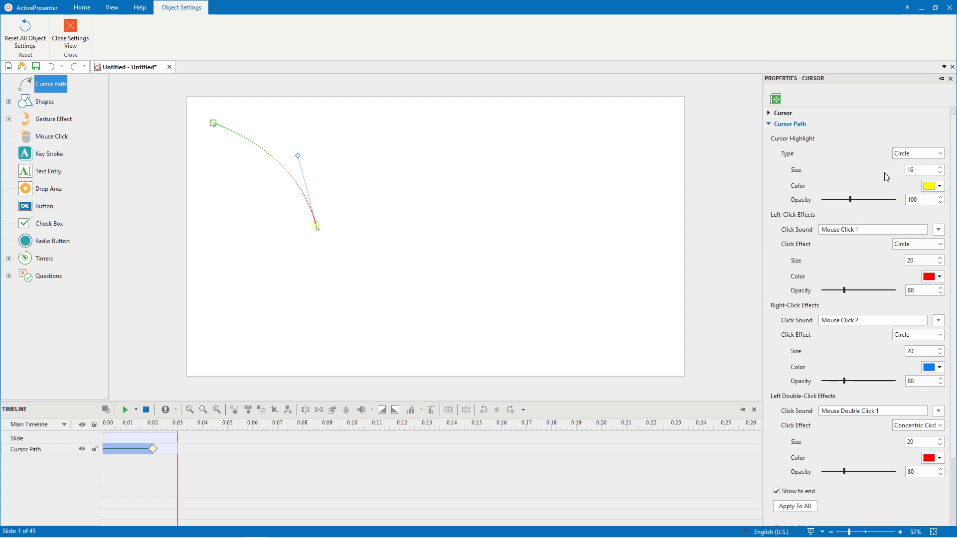
# - Make the Cursor Path highlight a red square of size 30
pyautogui.click(937, 156)
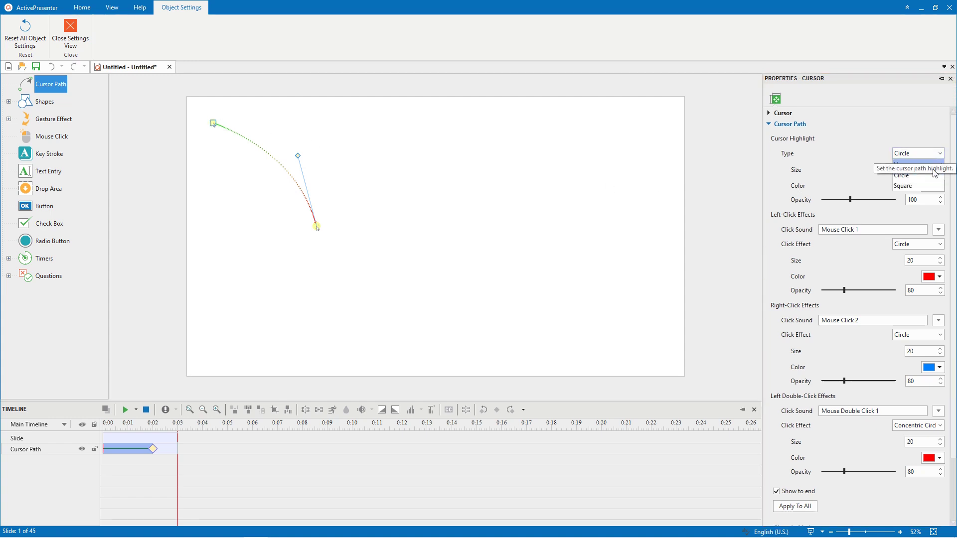
pyautogui.click(903, 185)
pyautogui.click(909, 170)
pyautogui.write('30')
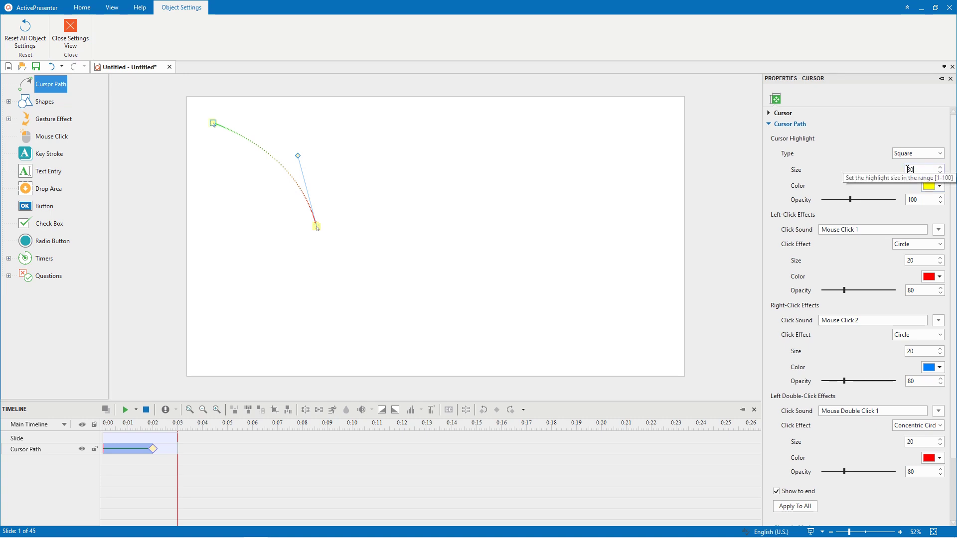
pyautogui.click(940, 186)
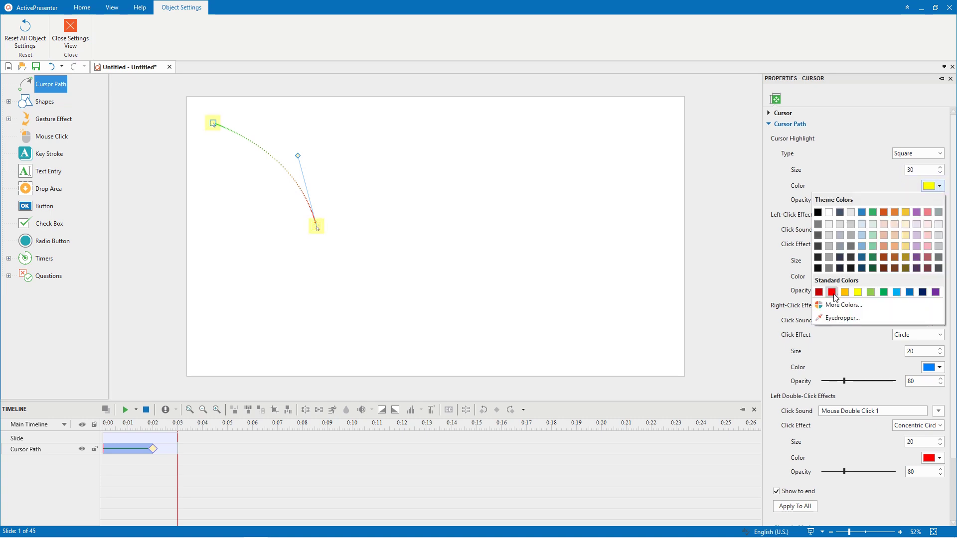
pyautogui.click(832, 292)
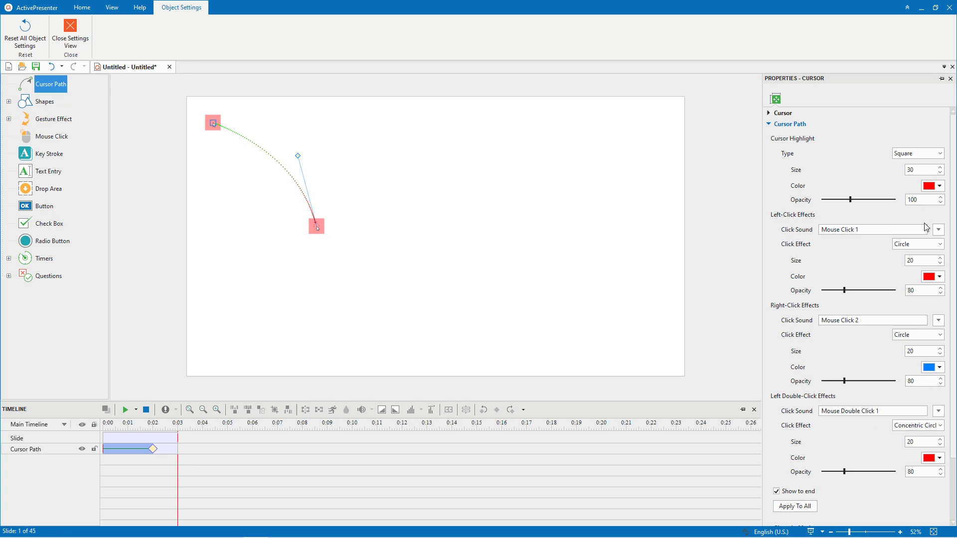
# - Set the left-click sound to None
pyautogui.click(938, 230)
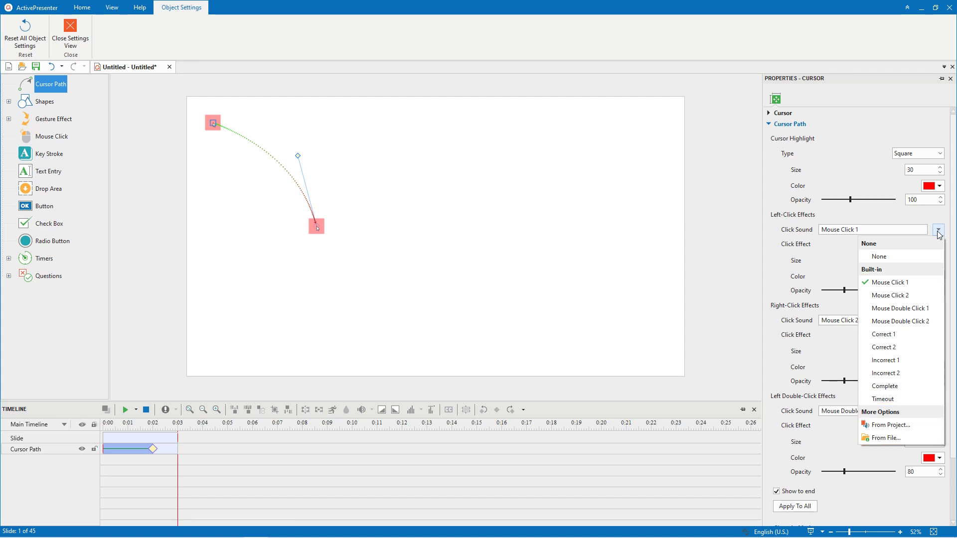
pyautogui.click(914, 256)
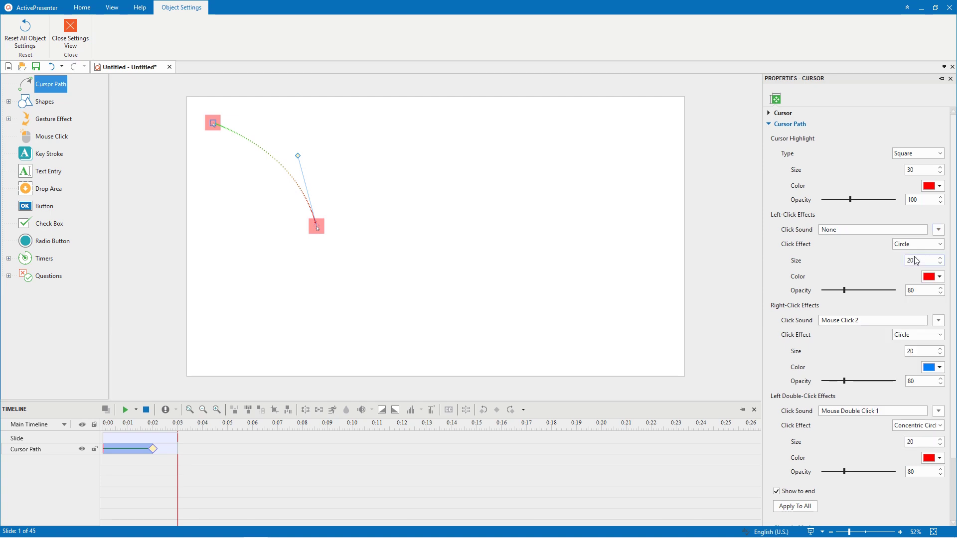
pyautogui.click(52, 104)
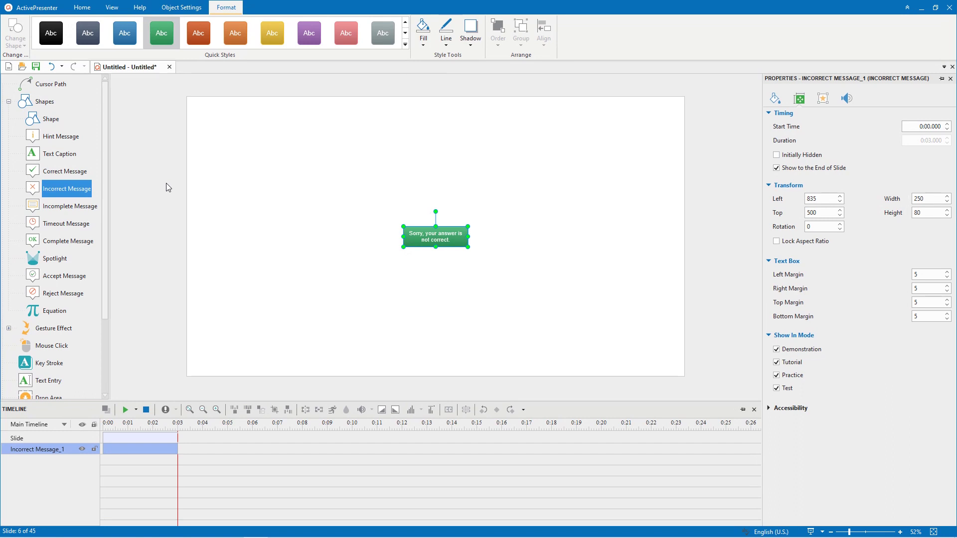
# - Close the Object Settings view to return to the project's title slide
pyautogui.click(183, 7)
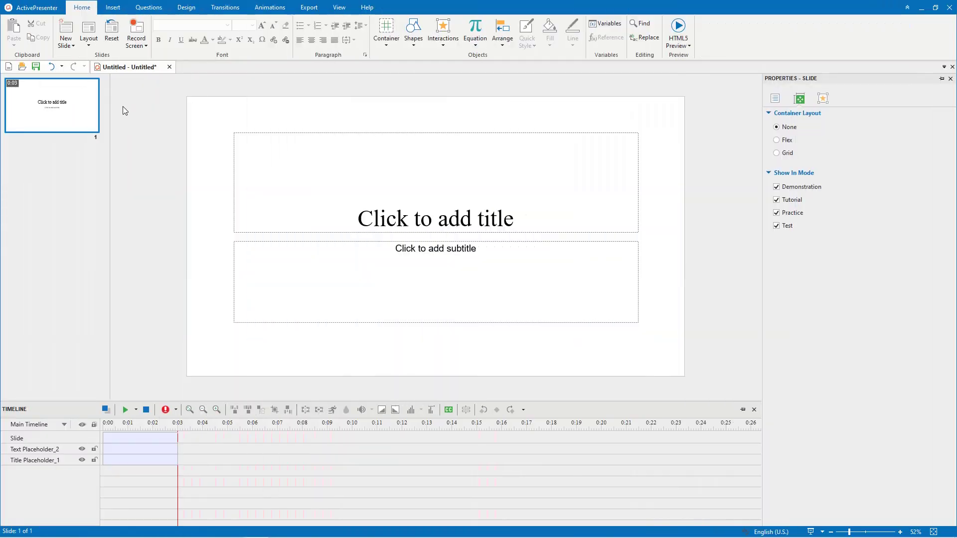
# - Save the current theme from the Design tab's Themes gallery as MyTheme.aptheme
pyautogui.click(185, 8)
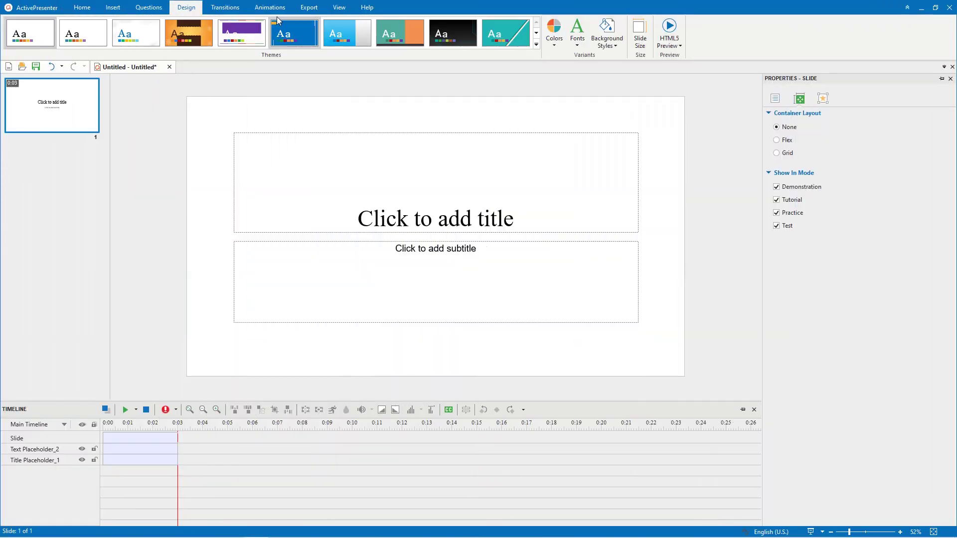
pyautogui.click(537, 45)
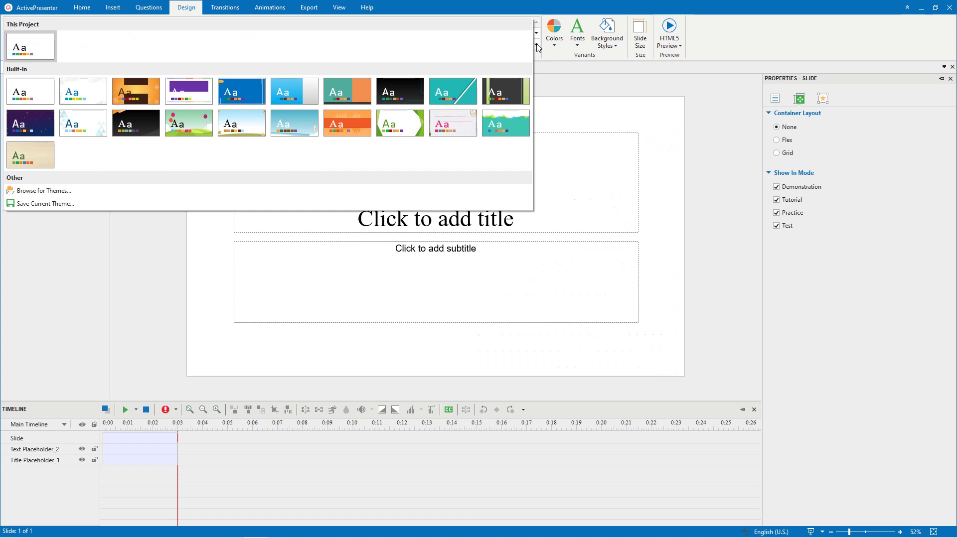
pyautogui.click(127, 204)
pyautogui.click(75, 219)
pyautogui.doubleClick(75, 219)
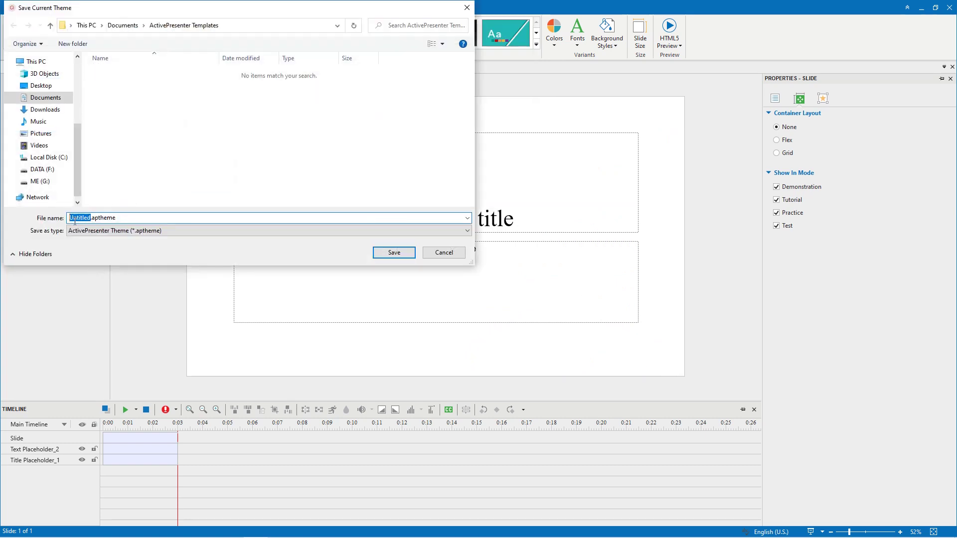
pyautogui.write('MyTheme')
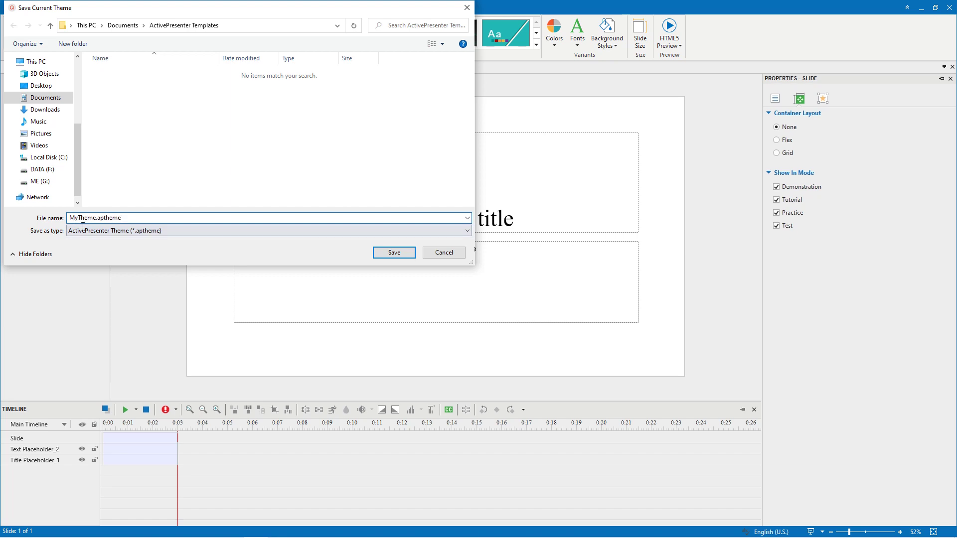
pyautogui.click(403, 254)
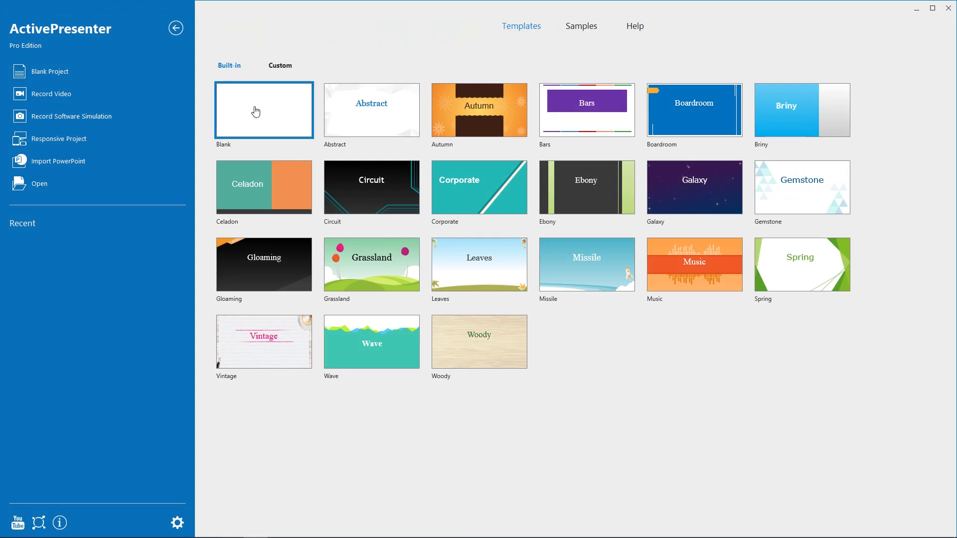
# - Start a Record Software Simulation project from the custom MyTheme template
pyautogui.click(282, 70)
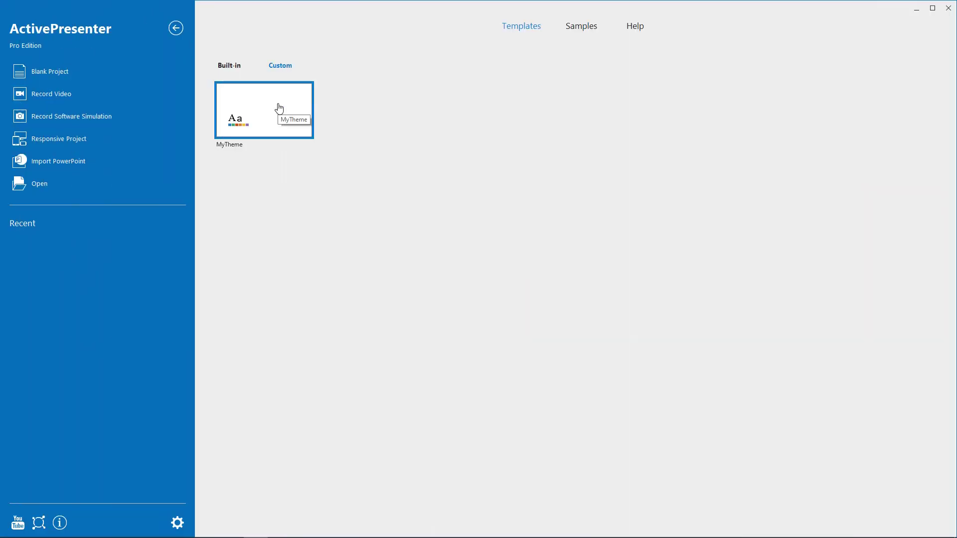
pyautogui.rightClick(279, 109)
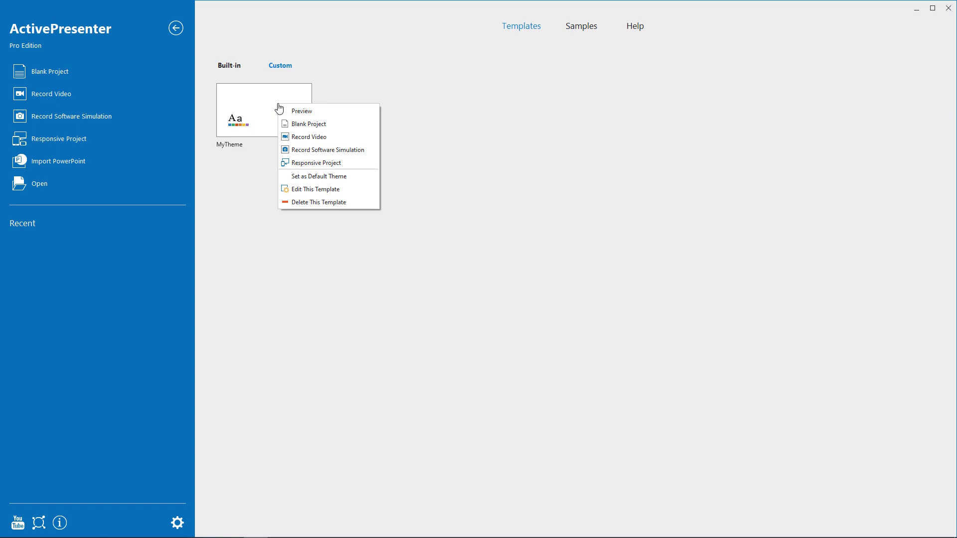
pyautogui.click(300, 150)
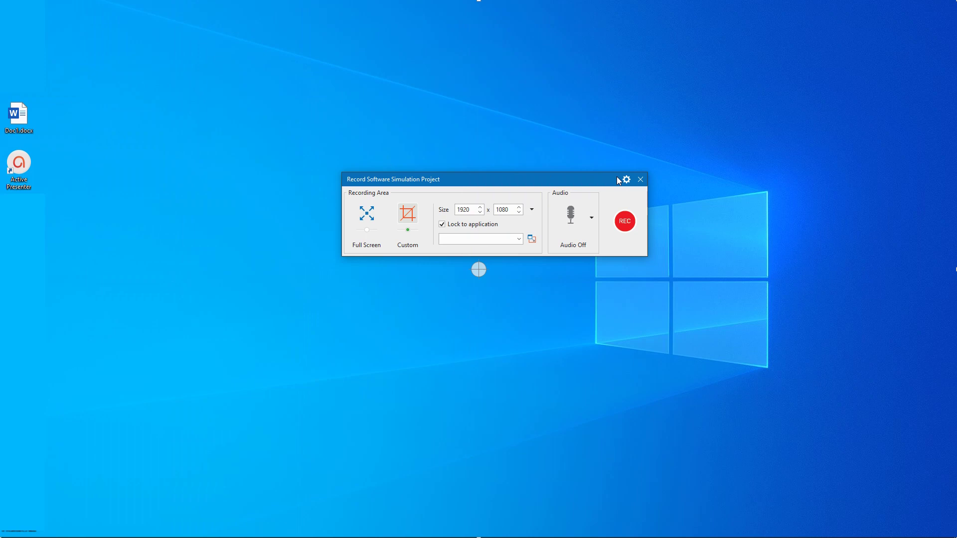
# - Set the recorder's Cursor Effects to Theme Settings and save the recording settings
pyautogui.click(625, 182)
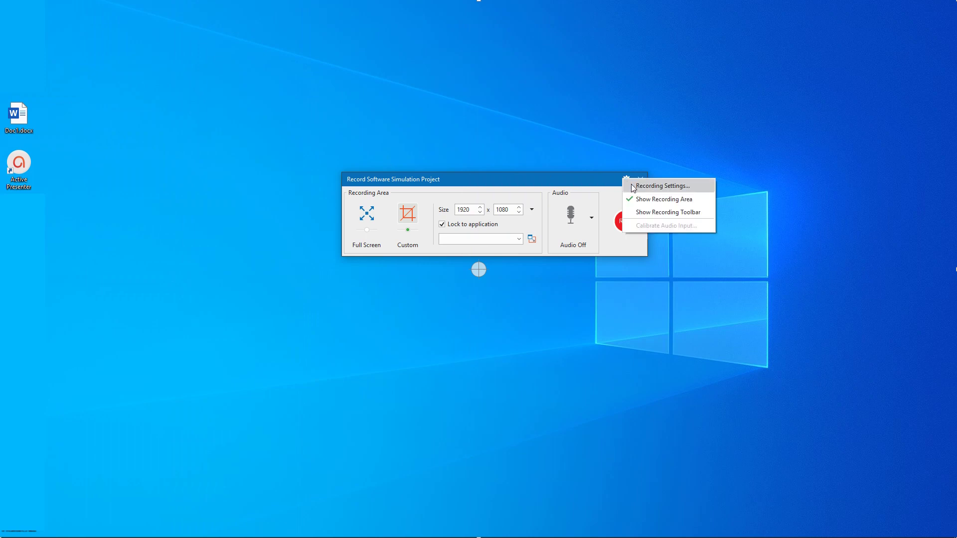
pyautogui.click(633, 187)
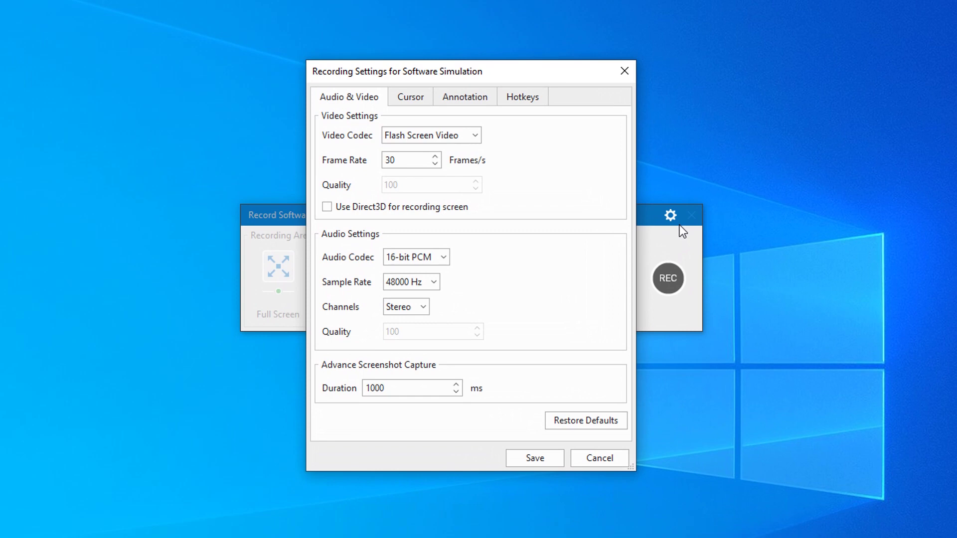
pyautogui.click(412, 100)
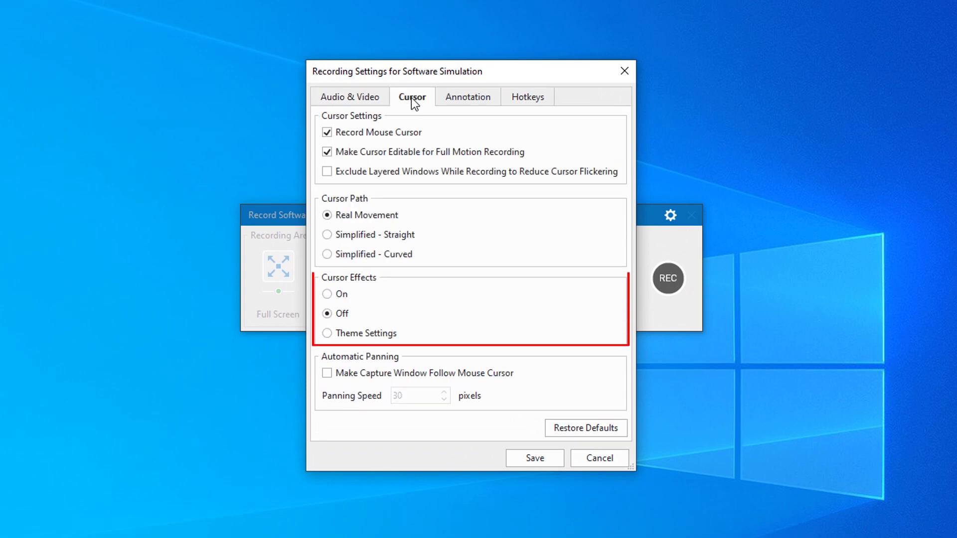
pyautogui.click(355, 333)
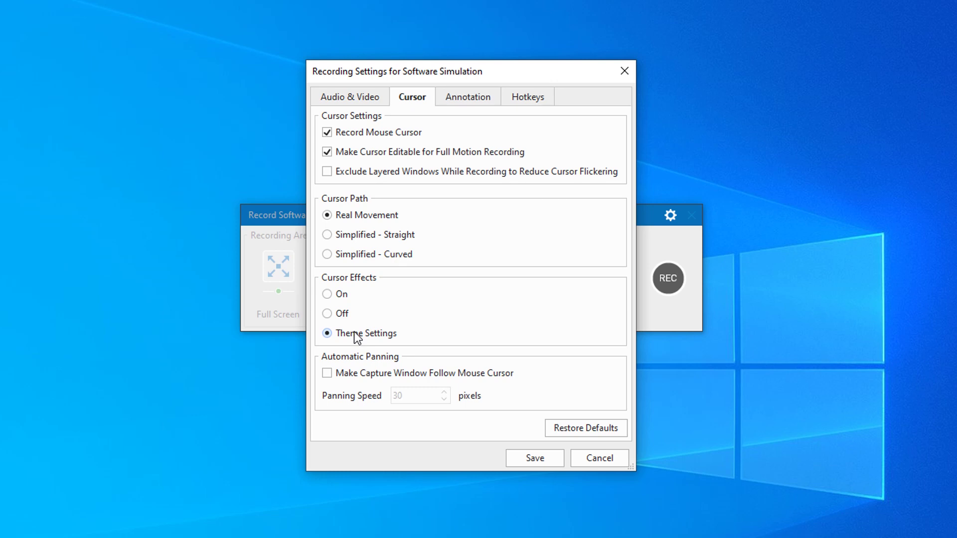
pyautogui.click(523, 459)
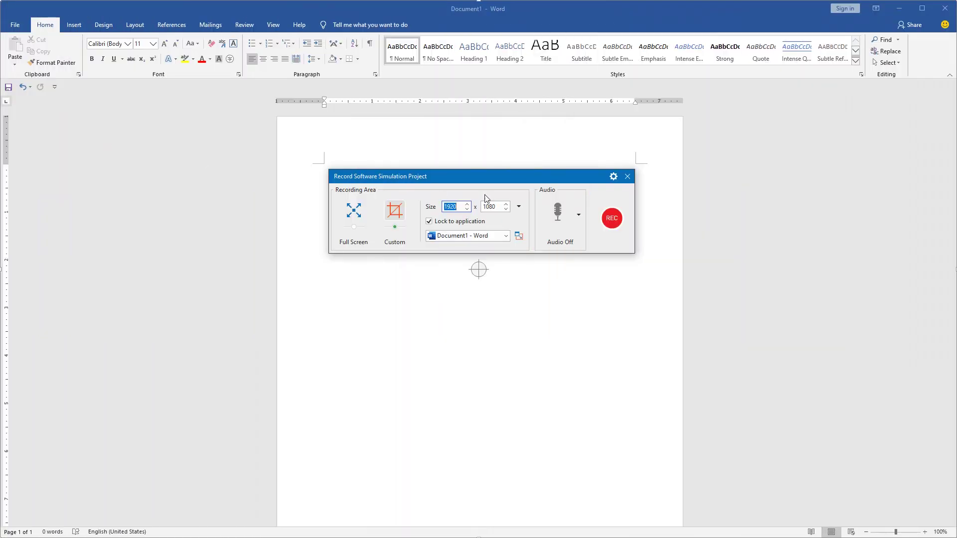
# - Record inserting an Alternating Hexagons SmartArt graphic into the Word document
pyautogui.click(613, 220)
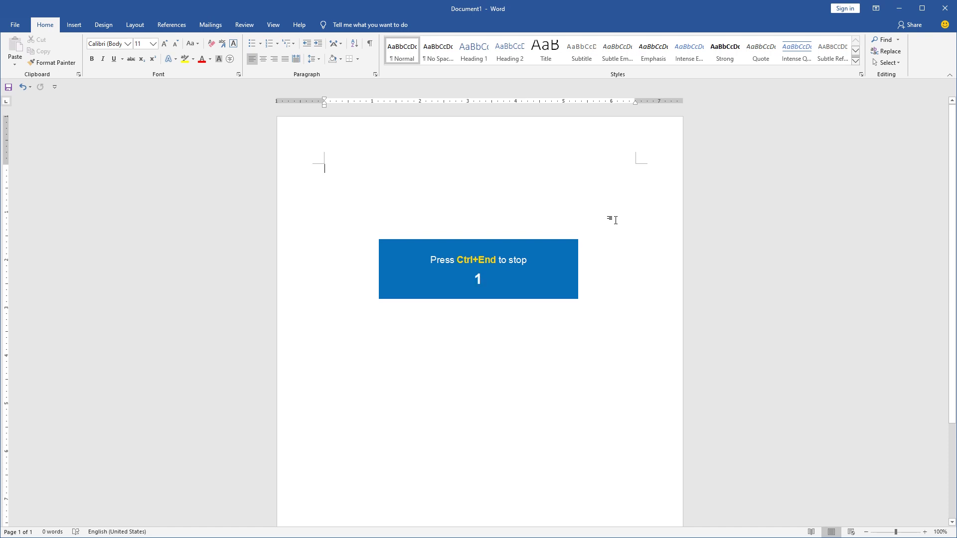
pyautogui.click(74, 24)
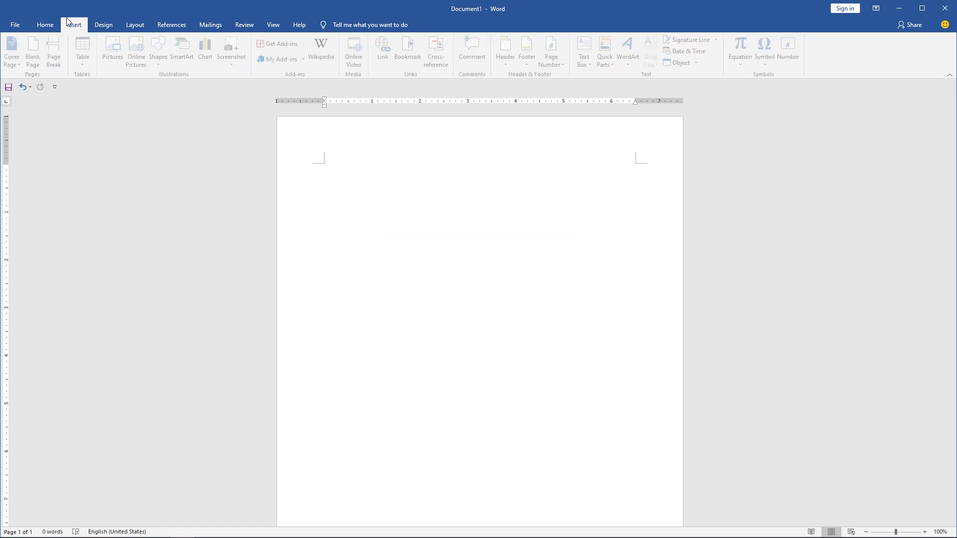
pyautogui.click(185, 50)
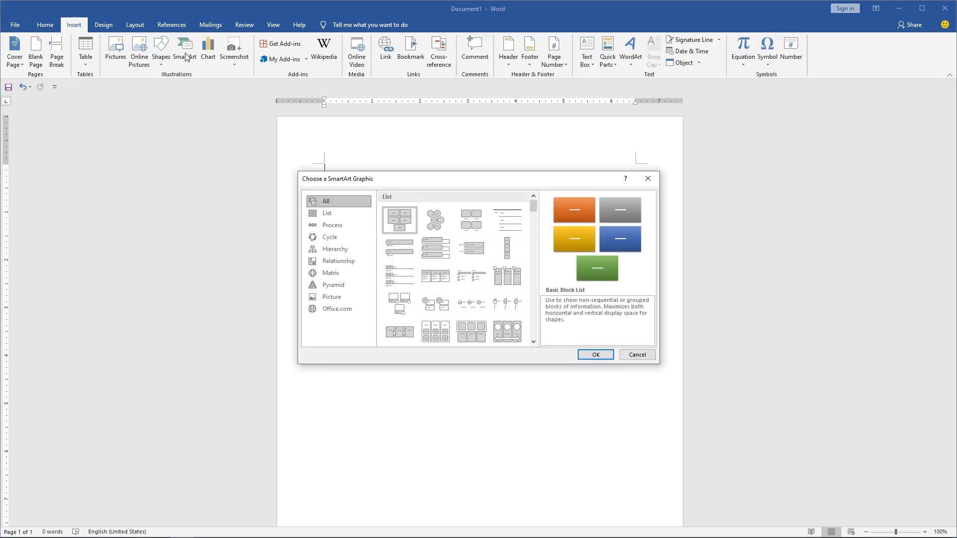
pyautogui.click(431, 226)
pyautogui.click(594, 355)
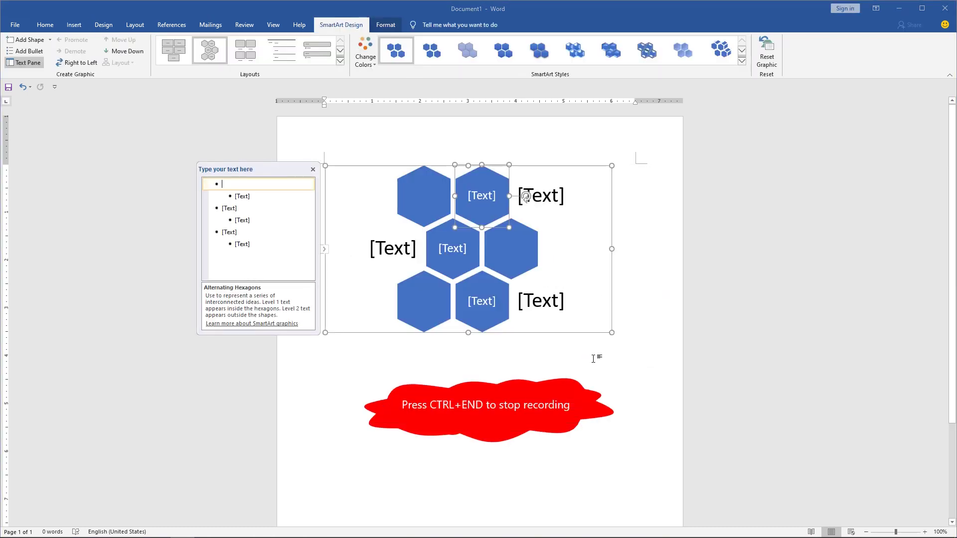
# - Stop the recording from the tray's Recording Toolbar
pyautogui.moveTo(825, 534)
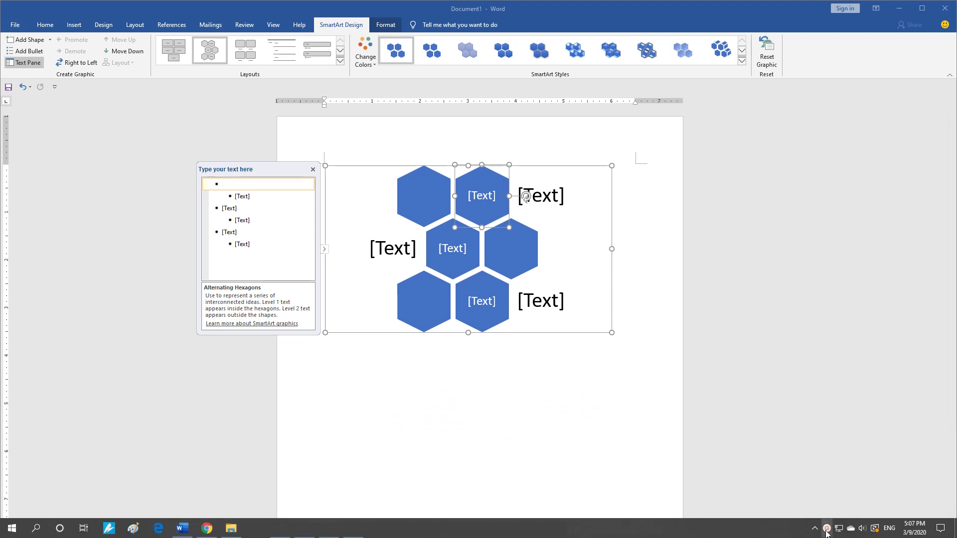
pyautogui.click(827, 528)
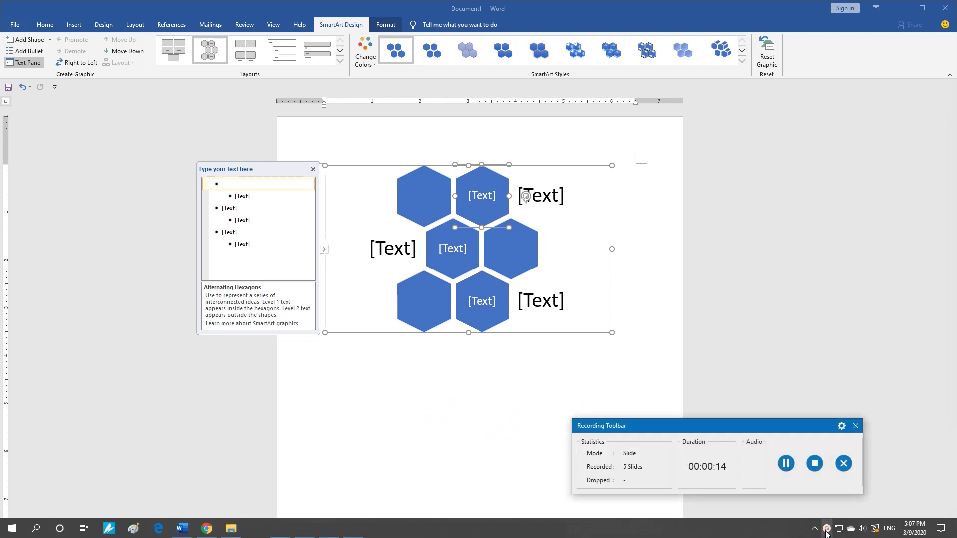
pyautogui.click(815, 466)
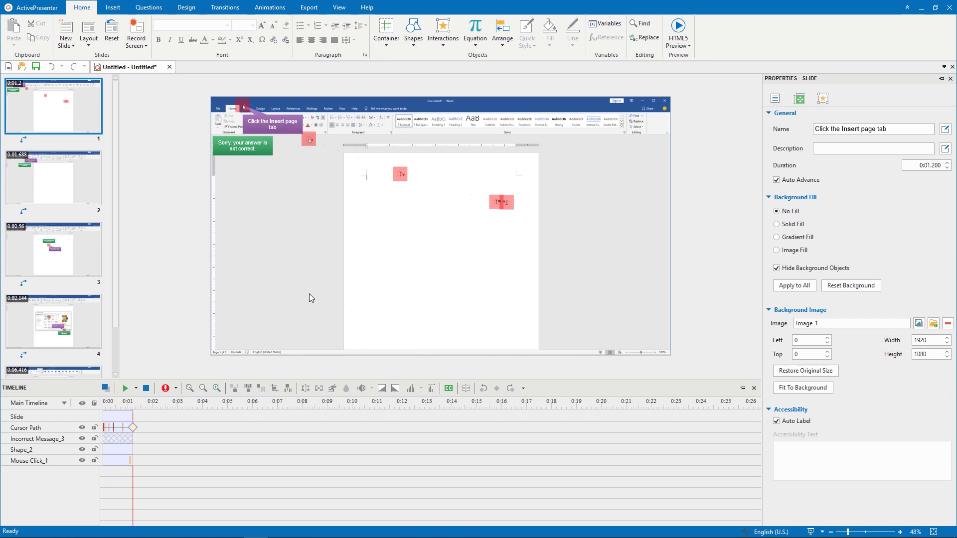
# - Step through recorded slides 2, 3 and 4, ending on 'Click the OK button'
pyautogui.click(71, 198)
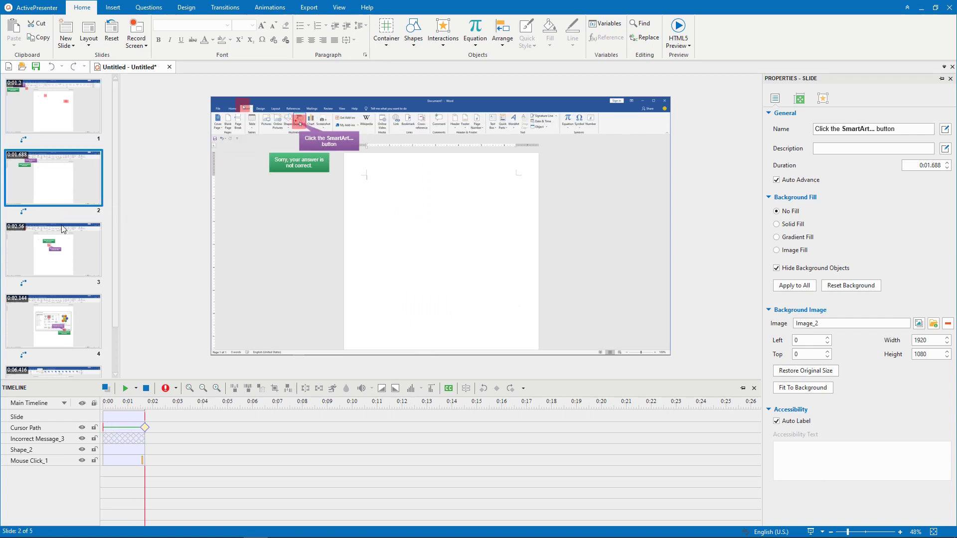
pyautogui.click(58, 249)
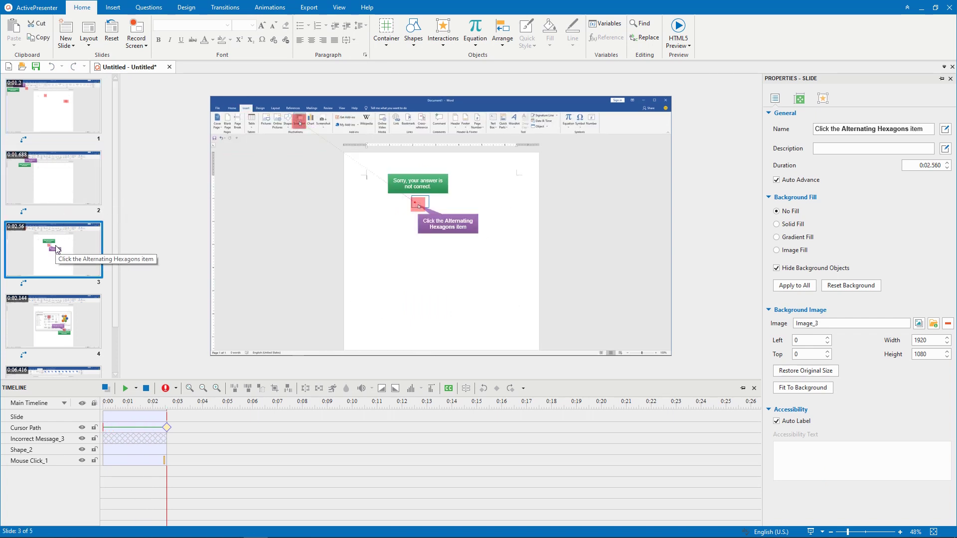
pyautogui.click(55, 322)
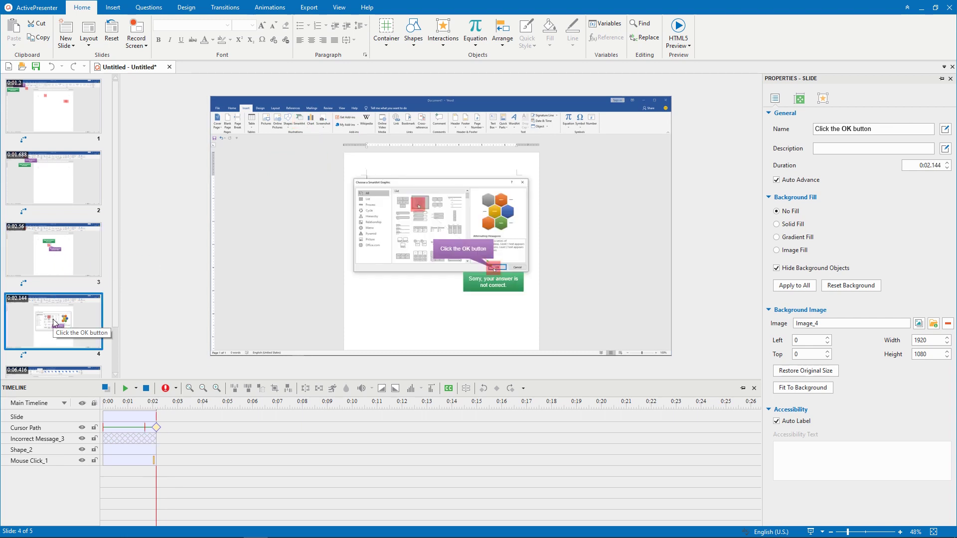